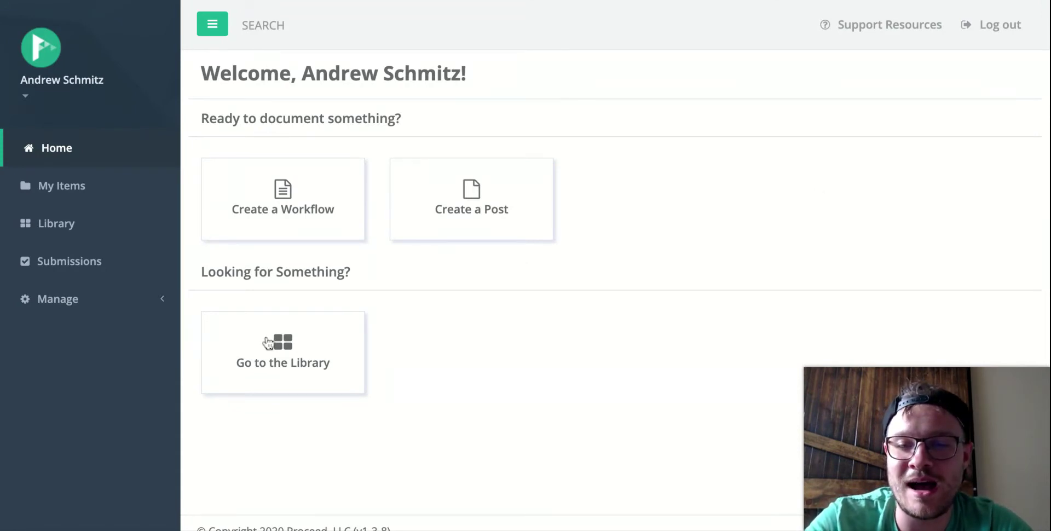
Step: Open the Library from the home page and scroll through its collection list
{"action": "left_click", "coordinate": [267, 343]}
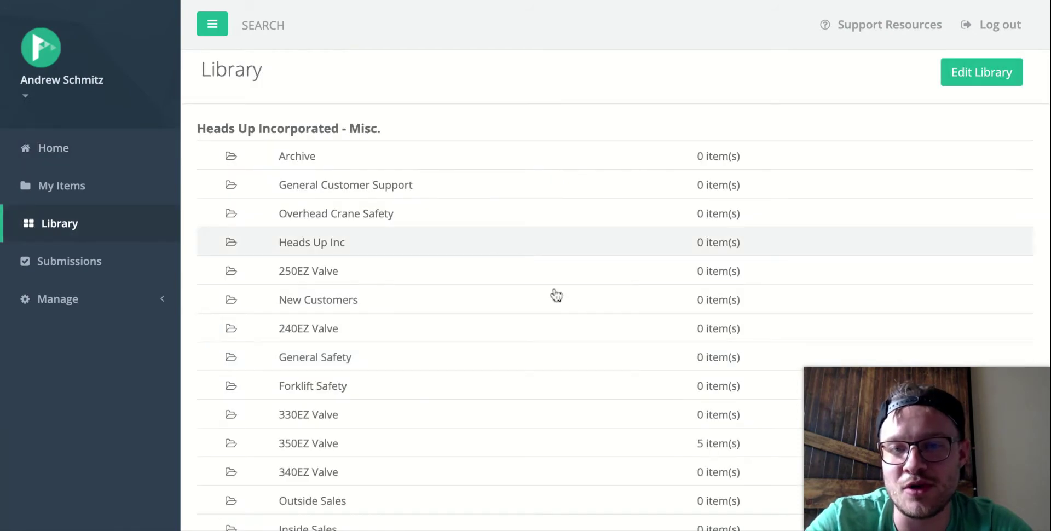
{"action": "scroll", "coordinate": [563, 312], "scroll_direction": "down", "scroll_amount": 2}
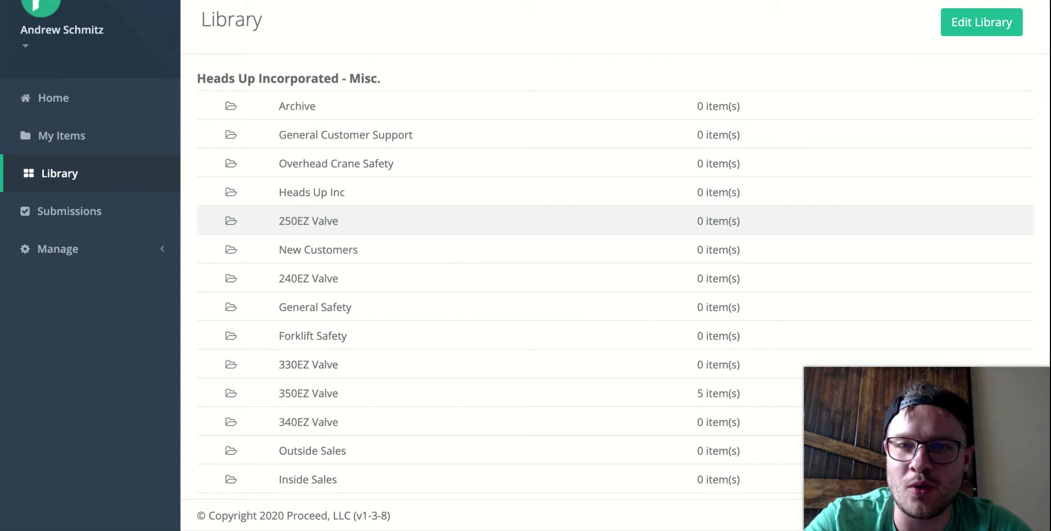
{"action": "scroll", "coordinate": [547, 220], "scroll_direction": "up", "scroll_amount": 1}
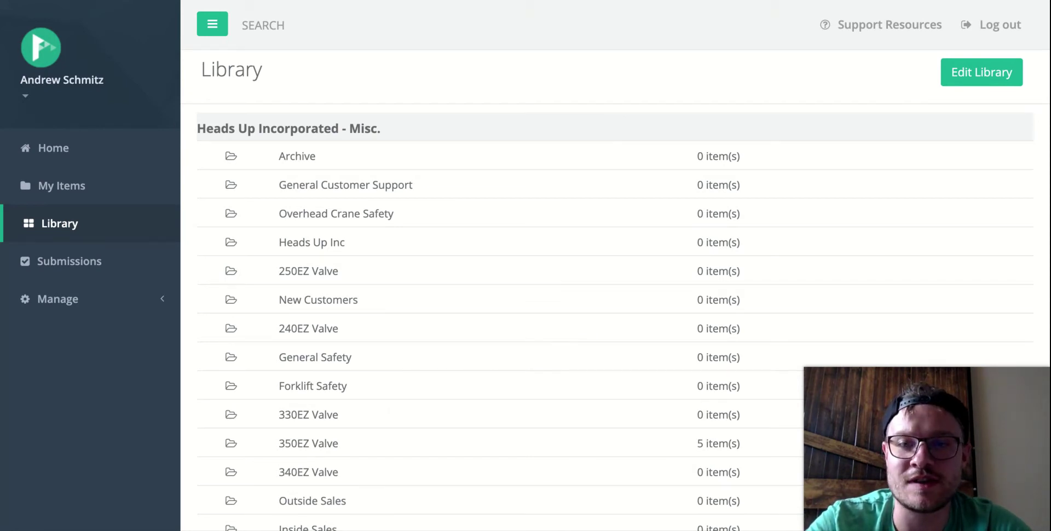
Step: Switch the Library into edit mode with Edit Library
{"action": "left_click", "coordinate": [976, 76]}
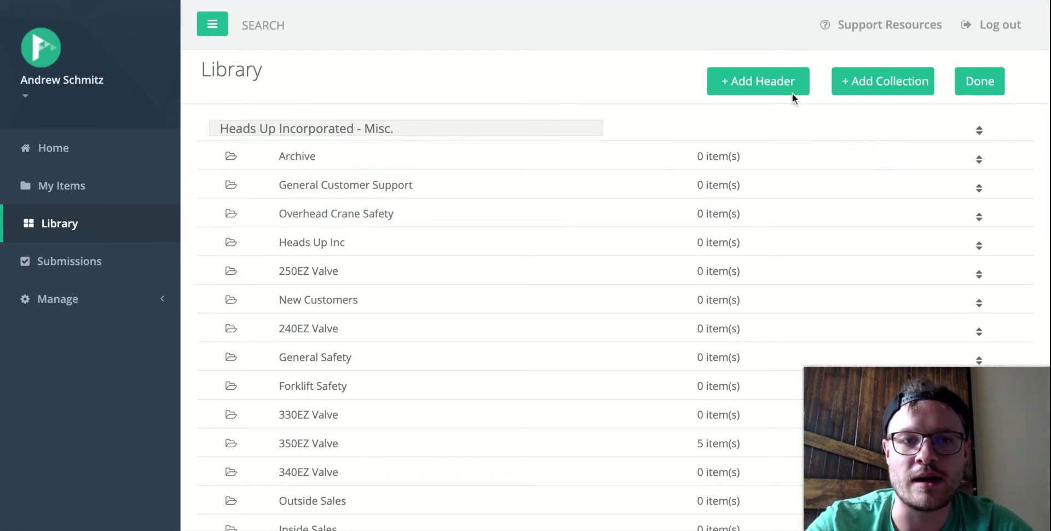
Step: Add three new Library headers: Products, Safety Training and Materials, and Office
{"action": "left_click", "coordinate": [770, 91]}
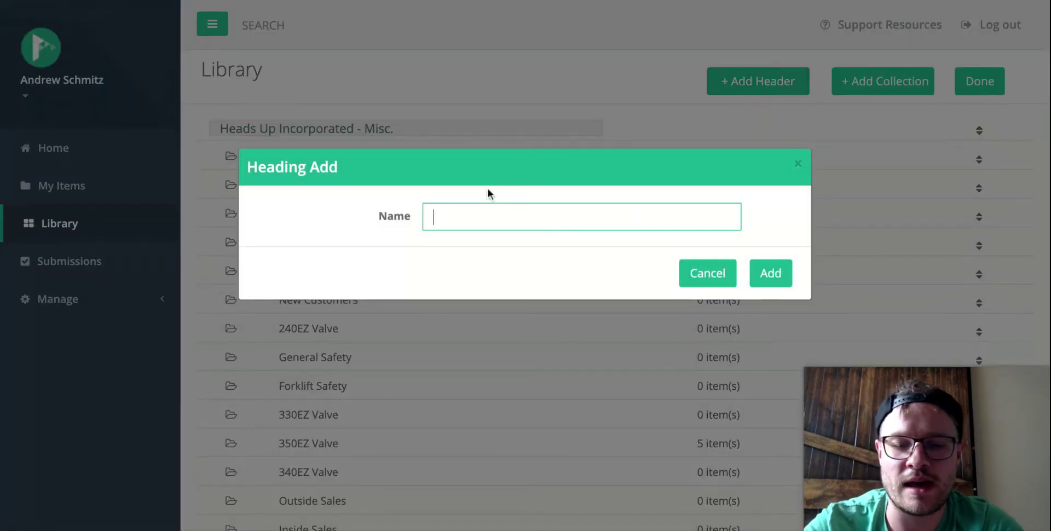
{"action": "type", "text": "Products"}
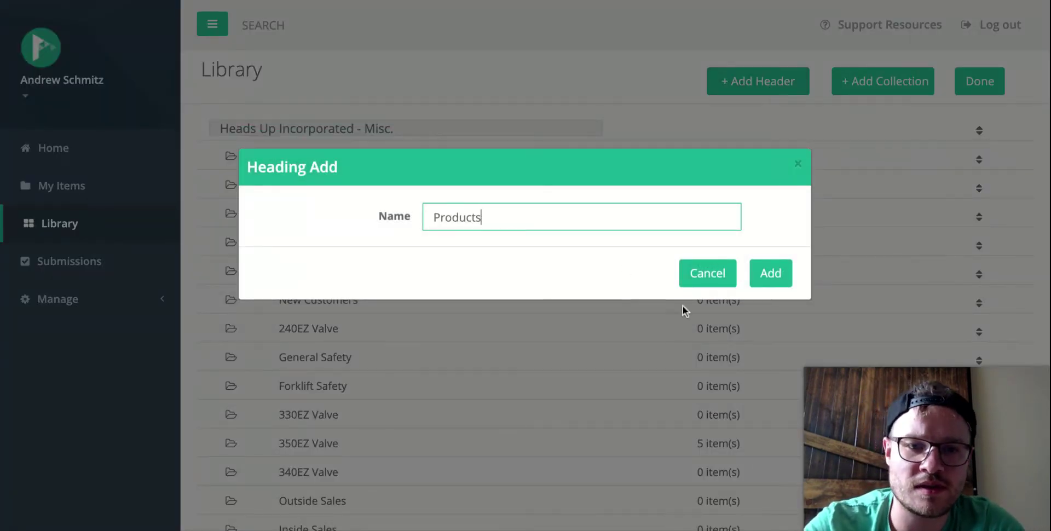
{"action": "left_click", "coordinate": [772, 273]}
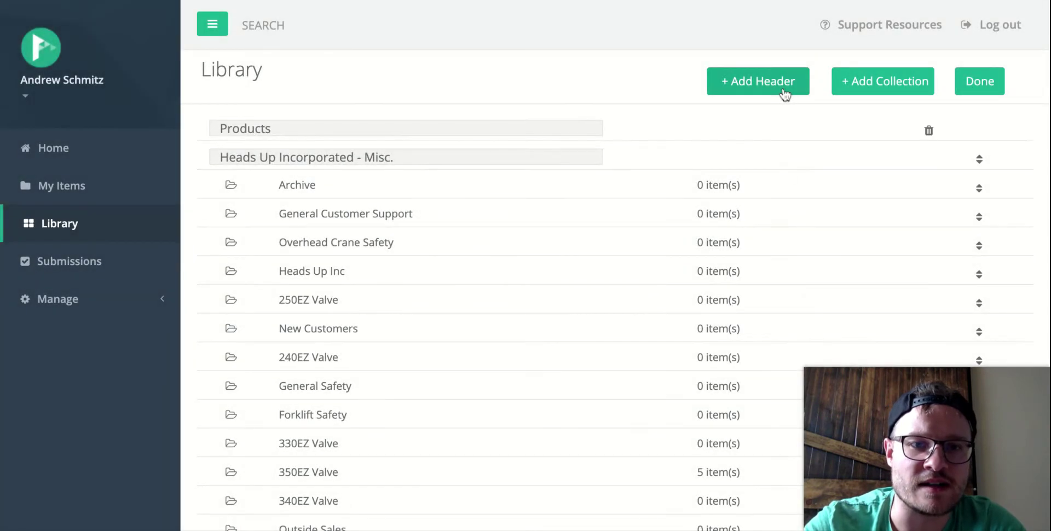
{"action": "left_click", "coordinate": [784, 90]}
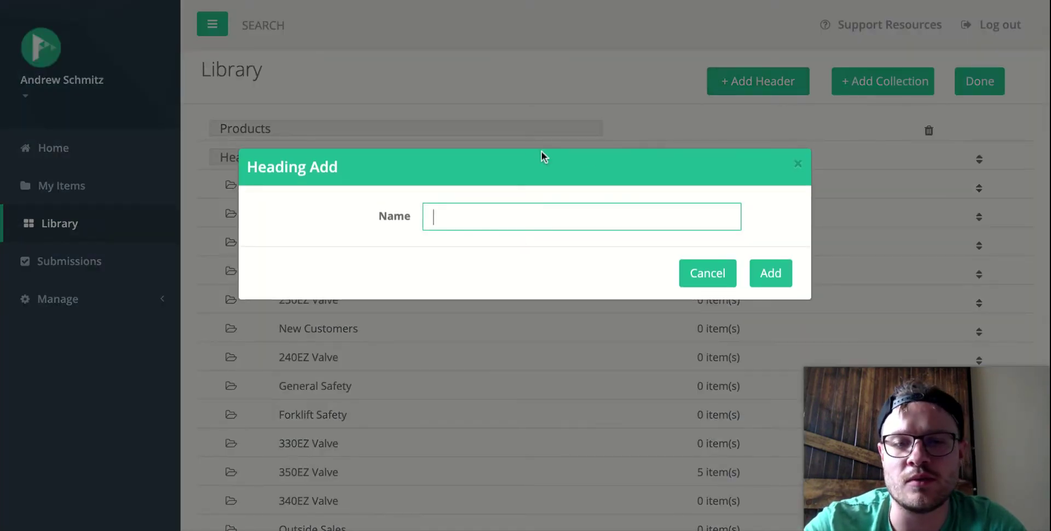
{"action": "type", "text": "Safety Training and Materials"}
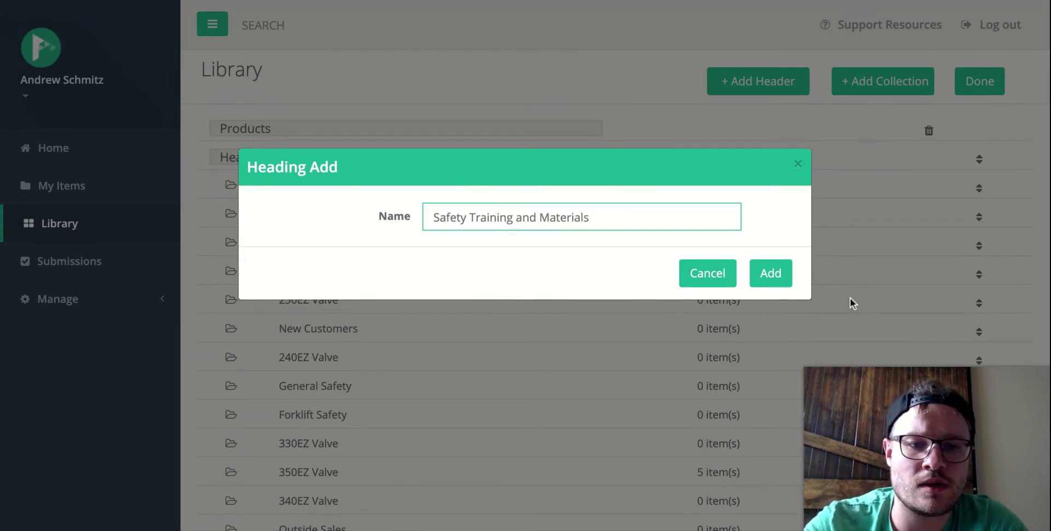
{"action": "left_click", "coordinate": [768, 280]}
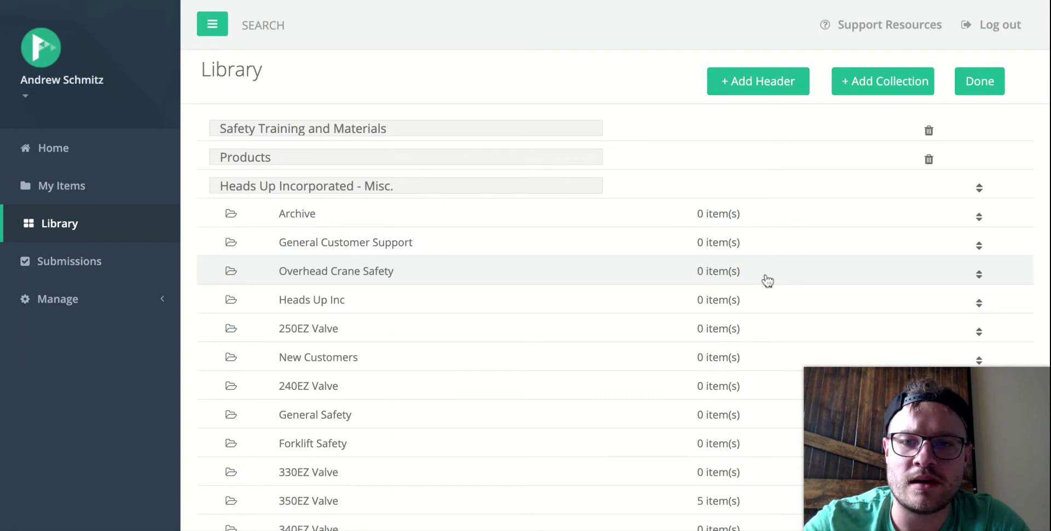
{"action": "left_click", "coordinate": [773, 90]}
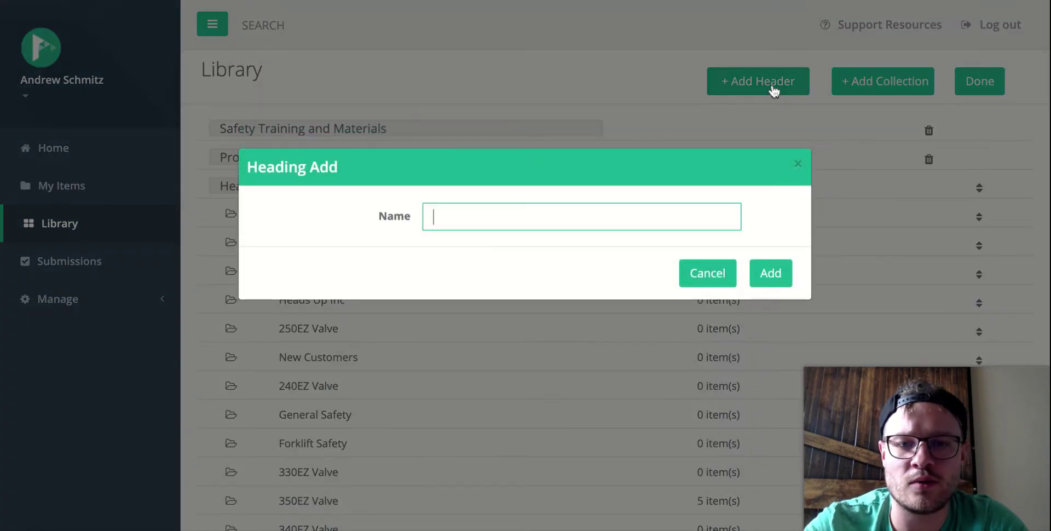
{"action": "left_click", "coordinate": [771, 273]}
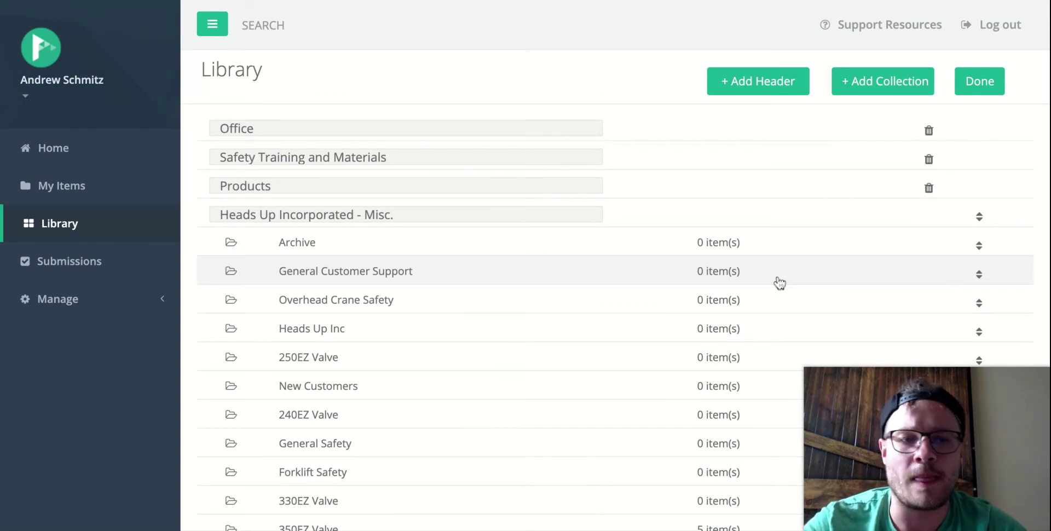
{"action": "mouse_move", "coordinate": [1027, 396]}
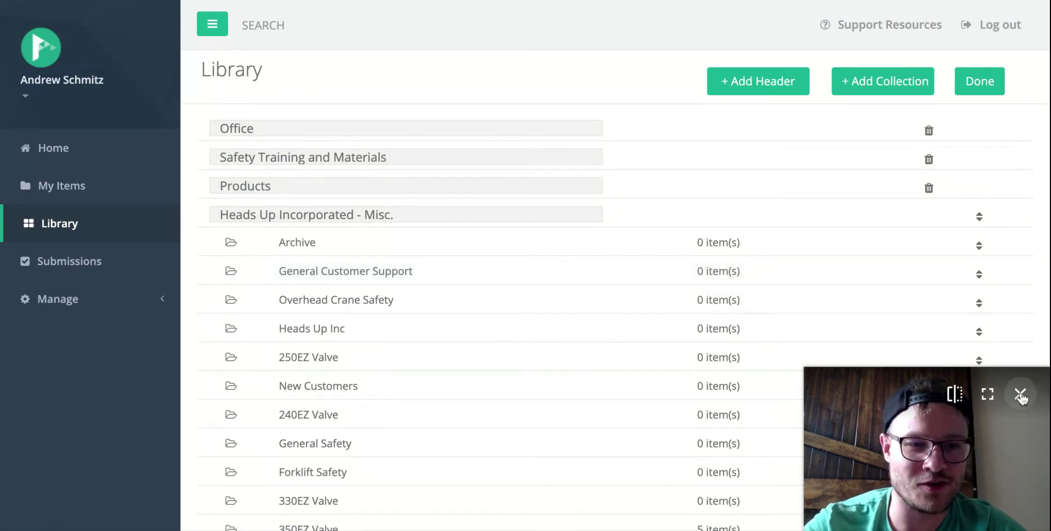
Step: Move New Customers, General Customer Support, Outside Sales and Inside Sales under the Office header
{"action": "left_click", "coordinate": [1021, 396]}
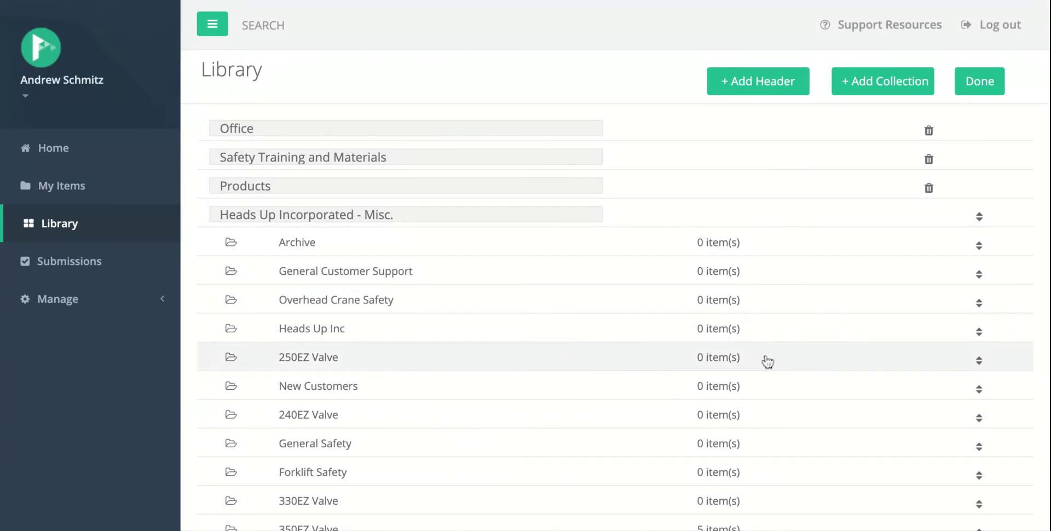
{"action": "scroll", "coordinate": [975, 401], "scroll_direction": "down", "scroll_amount": 2}
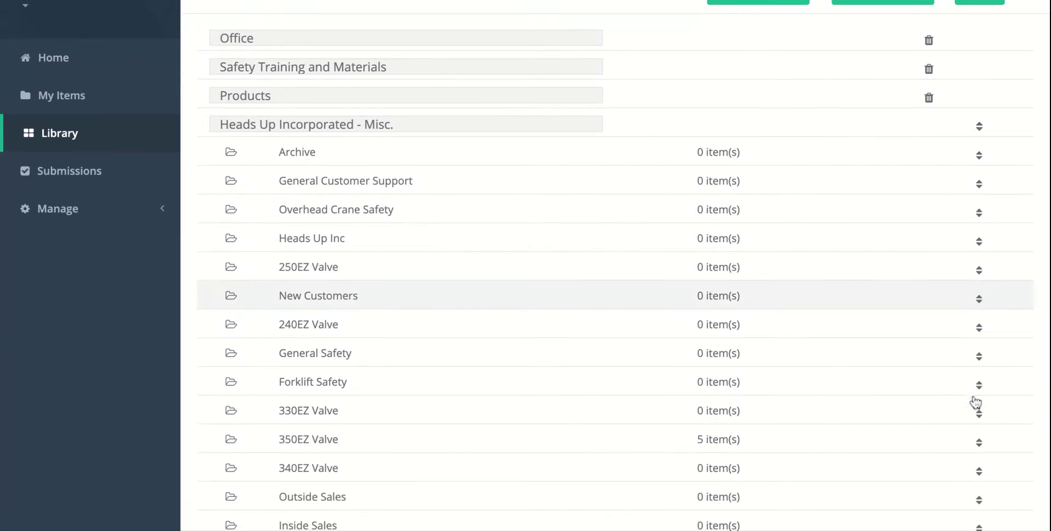
{"action": "scroll", "coordinate": [975, 402], "scroll_direction": "up", "scroll_amount": 1}
{"action": "scroll", "coordinate": [975, 402], "scroll_direction": "up", "scroll_amount": 1}
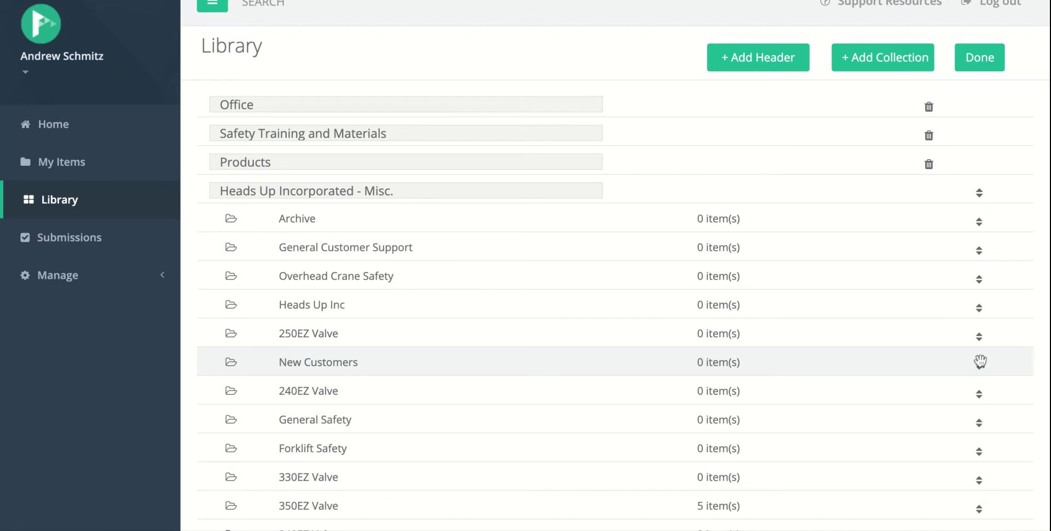
{"action": "left_click_drag", "start_coordinate": [980, 362], "coordinate": [910, 116]}
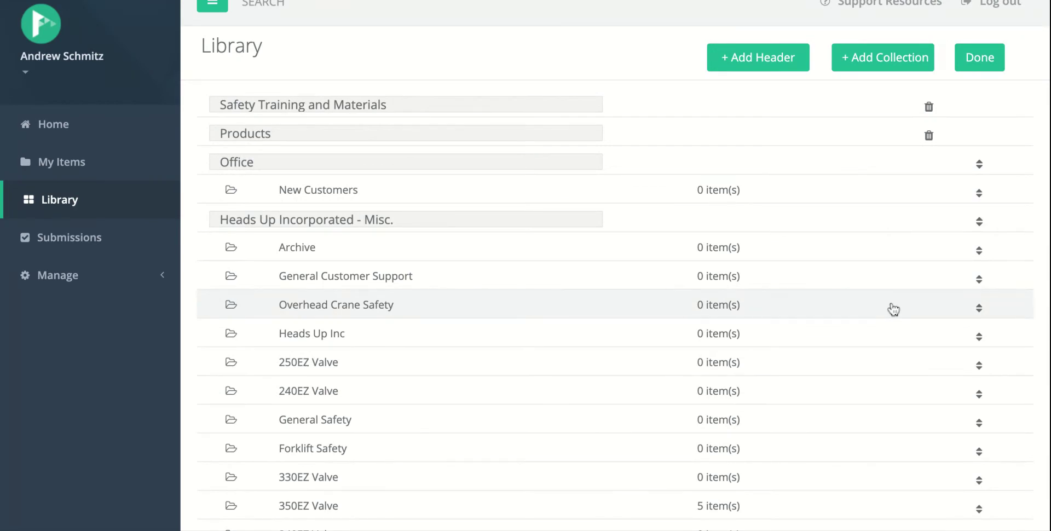
{"action": "left_click_drag", "start_coordinate": [979, 279], "coordinate": [980, 209]}
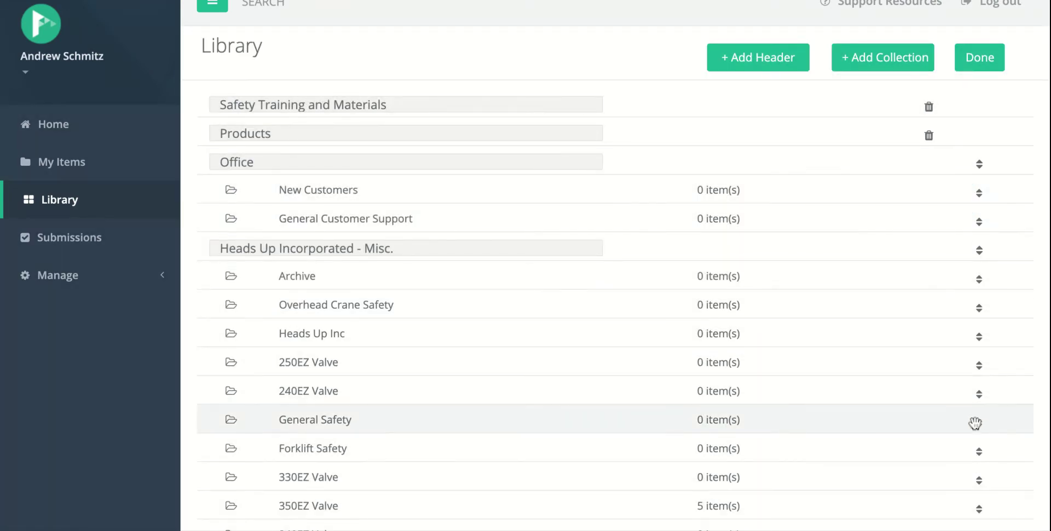
{"action": "scroll", "coordinate": [915, 436], "scroll_direction": "down", "scroll_amount": 3}
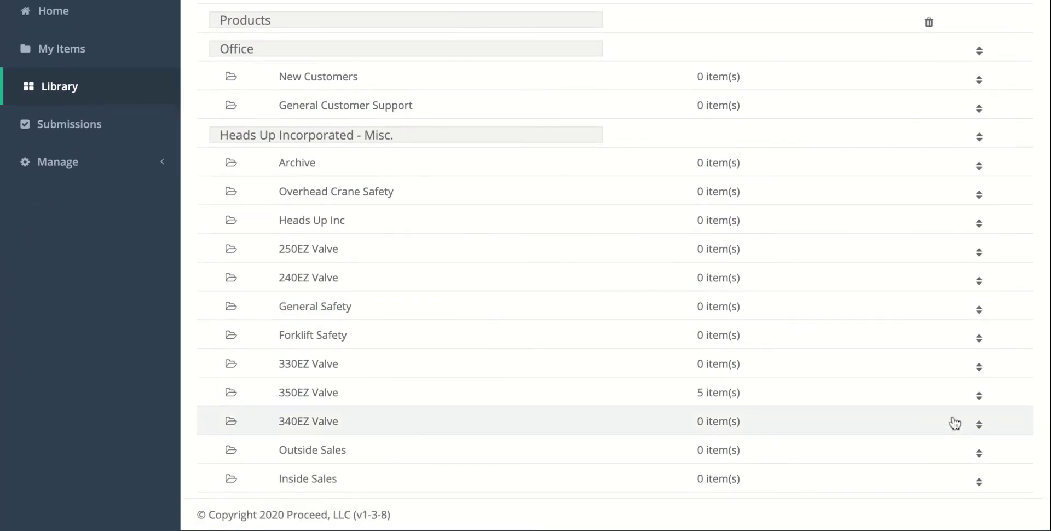
{"action": "left_click_drag", "start_coordinate": [978, 450], "coordinate": [906, 140]}
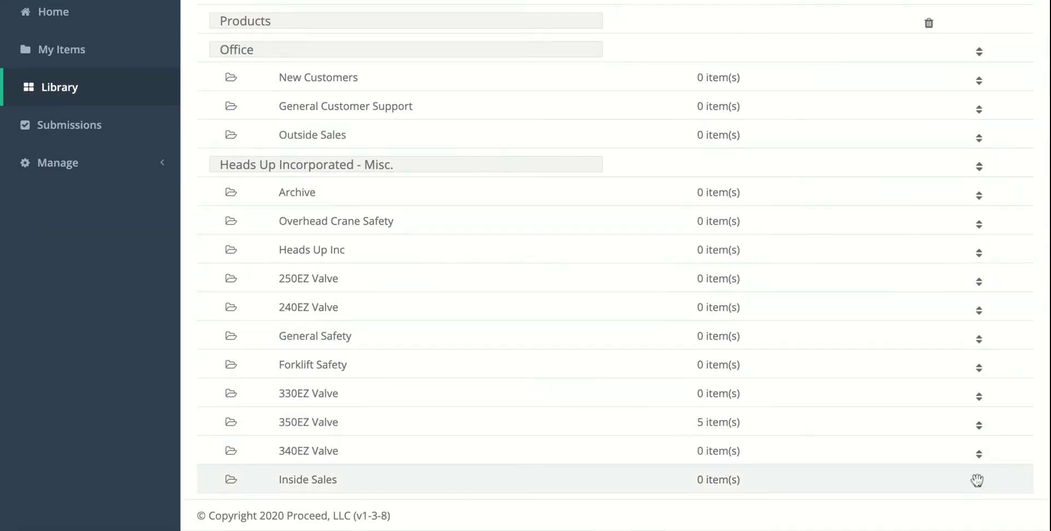
{"action": "left_click_drag", "start_coordinate": [979, 479], "coordinate": [943, 143]}
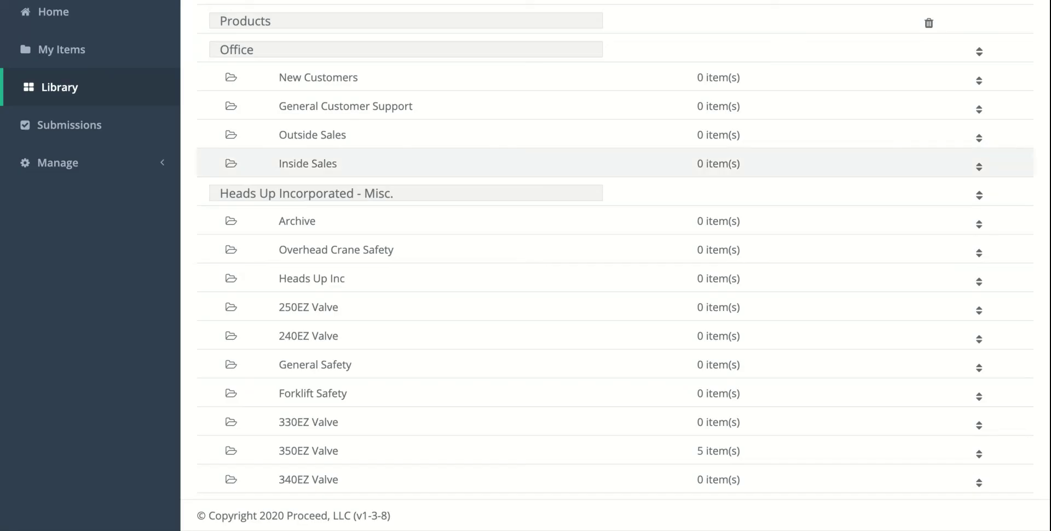
Step: Move the five valve collections under Products, ordered 350EZ, 340EZ, 330EZ, 250EZ, 240EZ
{"action": "scroll", "coordinate": [827, 266], "scroll_direction": "up", "scroll_amount": 1}
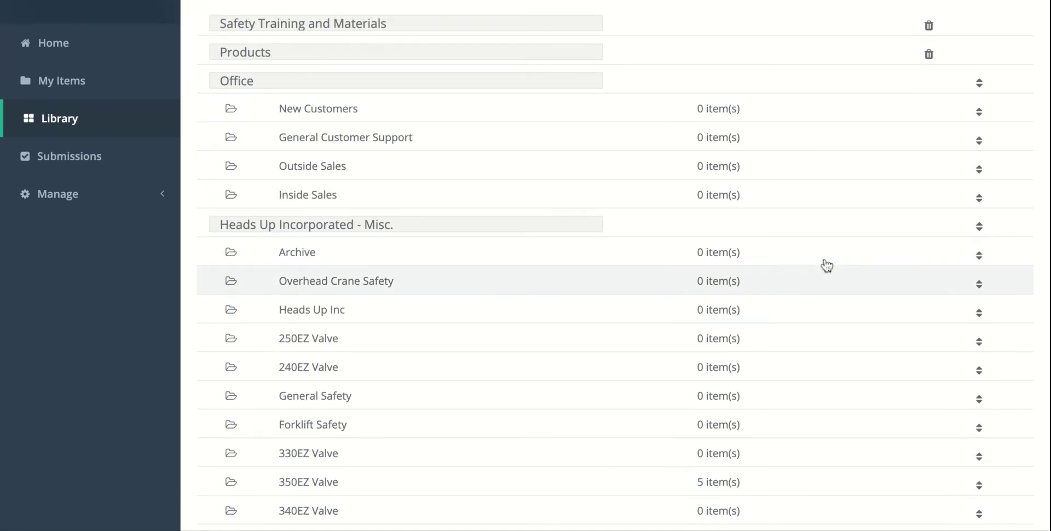
{"action": "left_click_drag", "start_coordinate": [976, 453], "coordinate": [890, 121]}
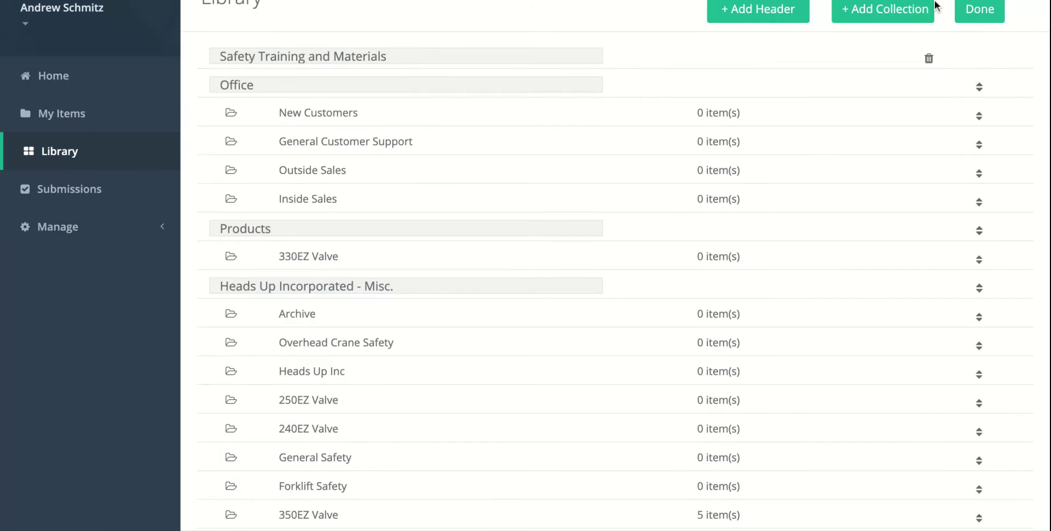
{"action": "scroll", "coordinate": [859, 258], "scroll_direction": "down", "scroll_amount": 1}
{"action": "scroll", "coordinate": [838, 296], "scroll_direction": "down", "scroll_amount": 2}
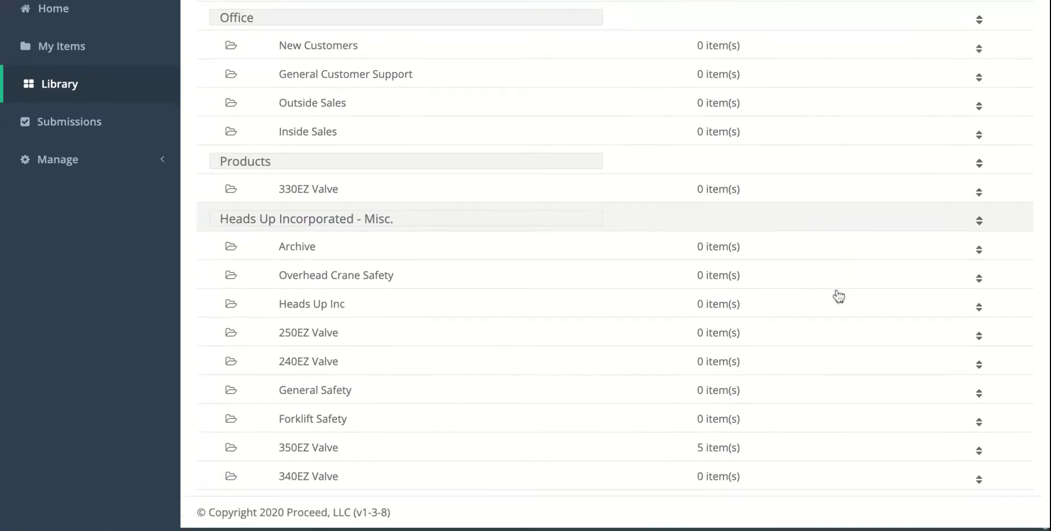
{"action": "left_click_drag", "start_coordinate": [979, 484], "coordinate": [962, 207]}
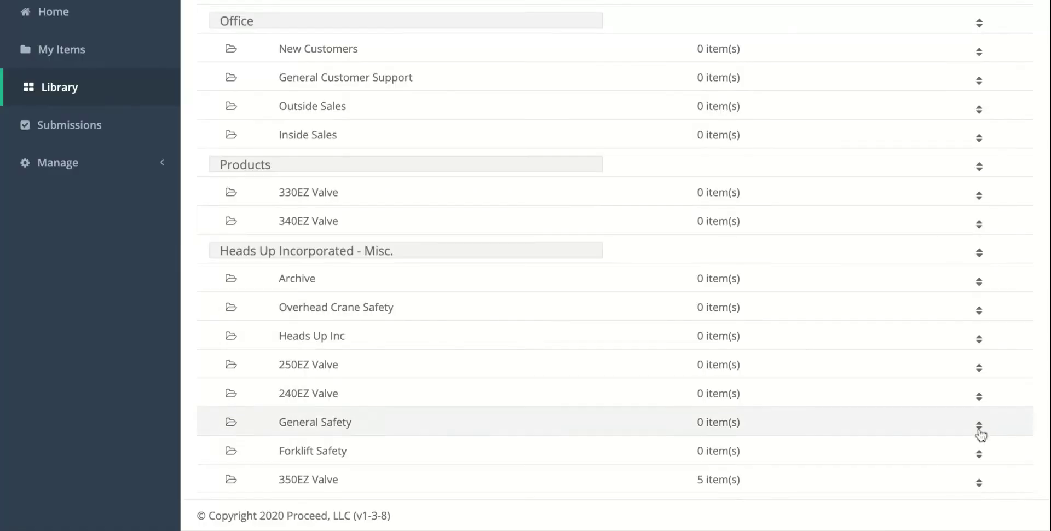
{"action": "left_click_drag", "start_coordinate": [978, 480], "coordinate": [962, 235]}
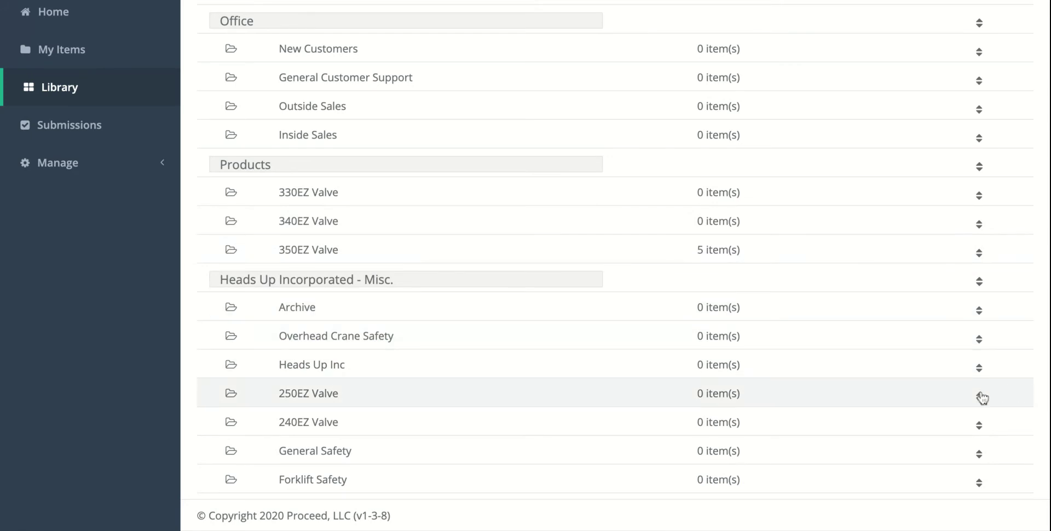
{"action": "left_click_drag", "start_coordinate": [981, 395], "coordinate": [972, 260]}
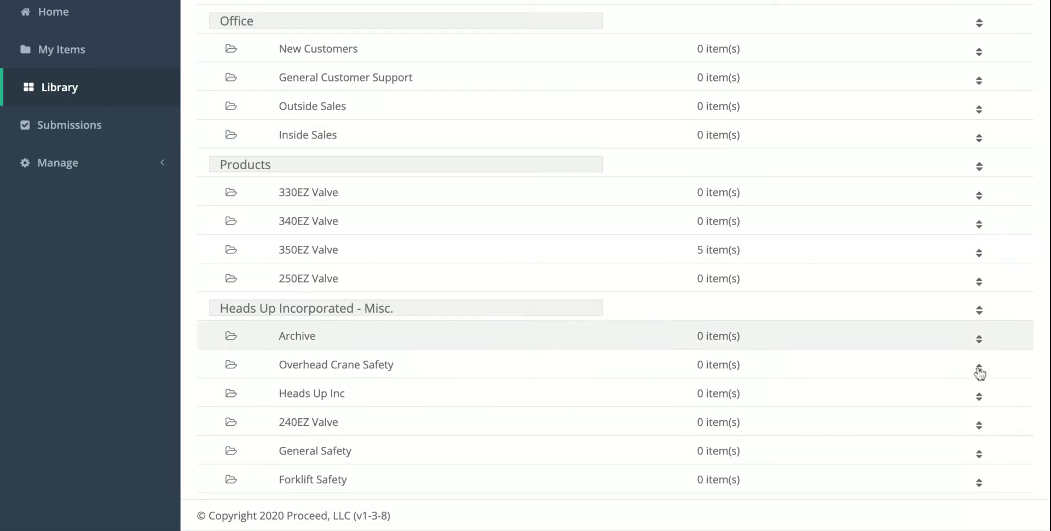
{"action": "left_click_drag", "start_coordinate": [979, 424], "coordinate": [980, 186]}
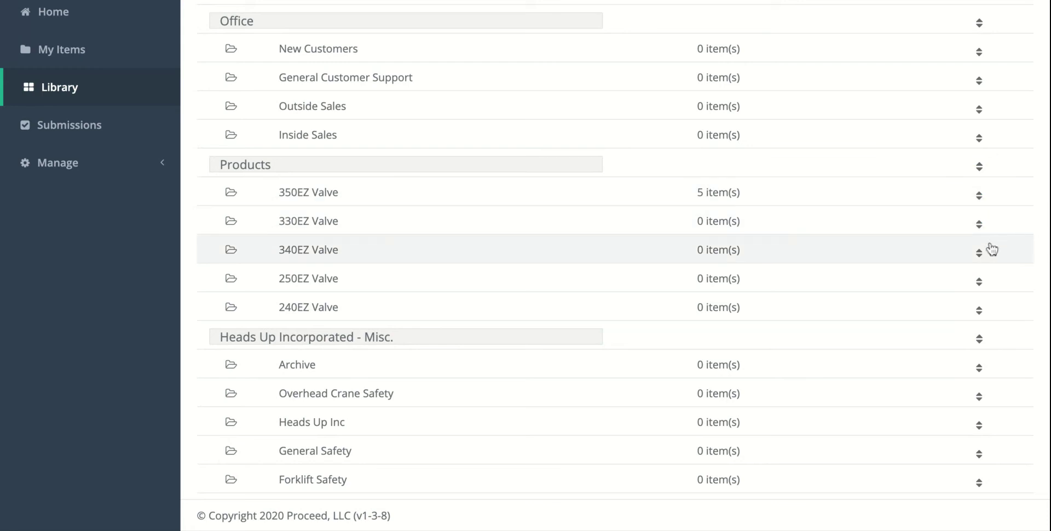
{"action": "left_click_drag", "start_coordinate": [980, 252], "coordinate": [978, 219]}
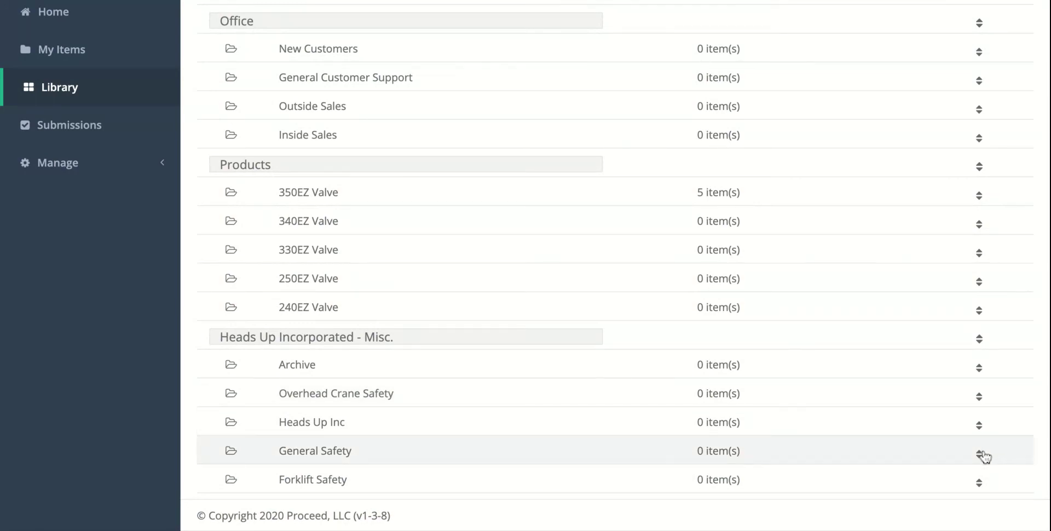
Step: Move General Safety, Overhead Crane Safety and Forklift Safety under Safety Training and Materials
{"action": "left_click_drag", "start_coordinate": [977, 451], "coordinate": [896, 136]}
{"action": "scroll", "coordinate": [807, 303], "scroll_direction": "down", "scroll_amount": 3}
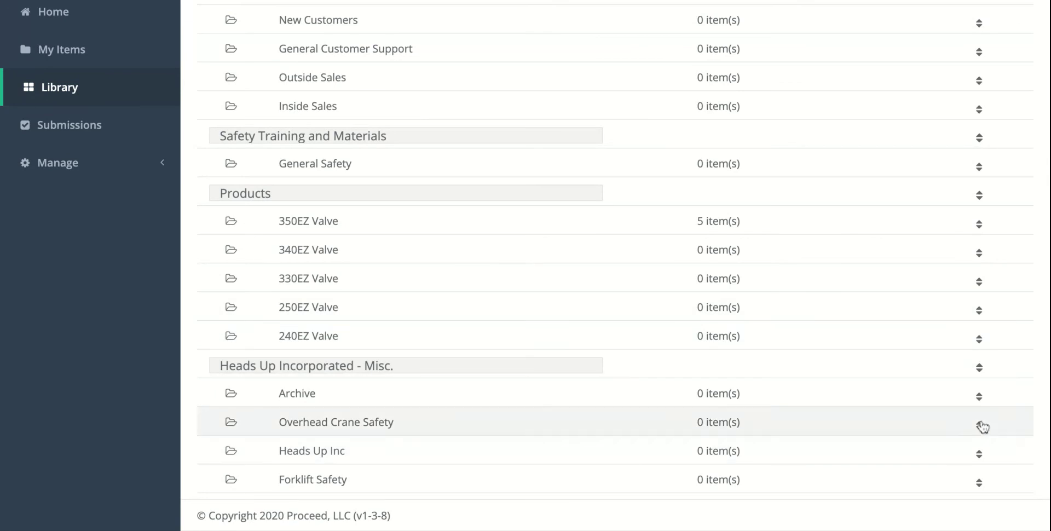
{"action": "left_click_drag", "start_coordinate": [980, 422], "coordinate": [929, 197]}
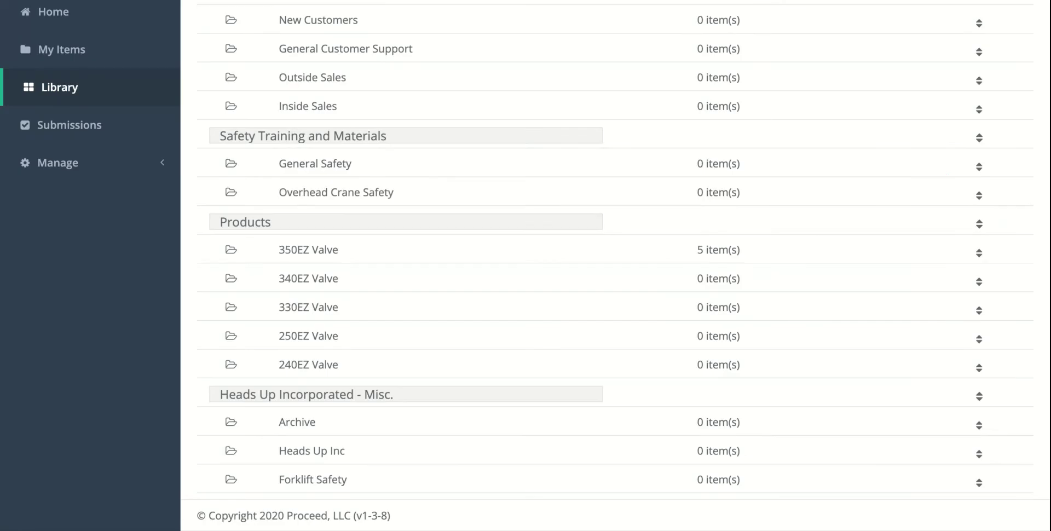
{"action": "left_click_drag", "start_coordinate": [980, 479], "coordinate": [947, 202]}
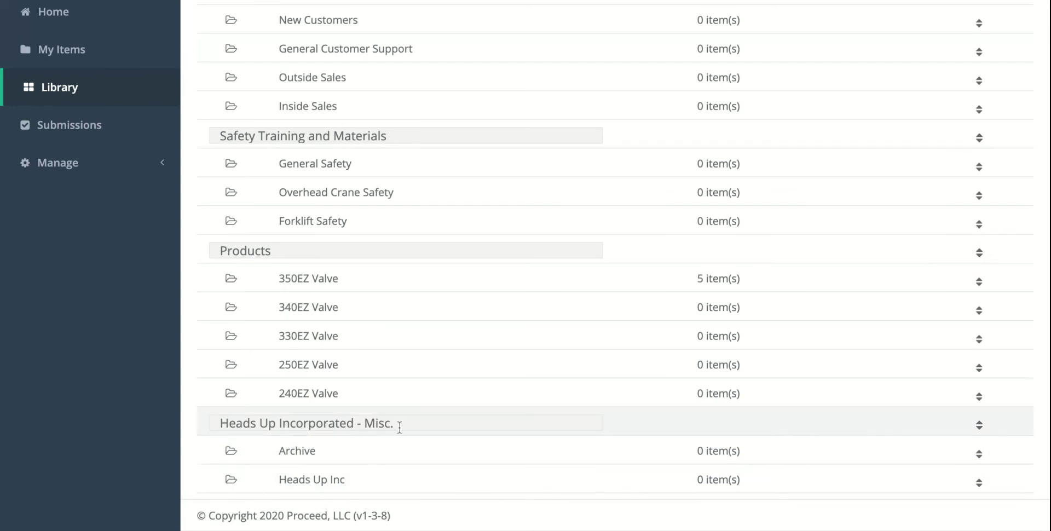
Step: Delete 'Heads Up Incorporated - ' from the last header title, leaving 'Misc.'
{"action": "left_click_drag", "start_coordinate": [368, 423], "coordinate": [178, 401]}
{"action": "key", "text": "BackSpace"}
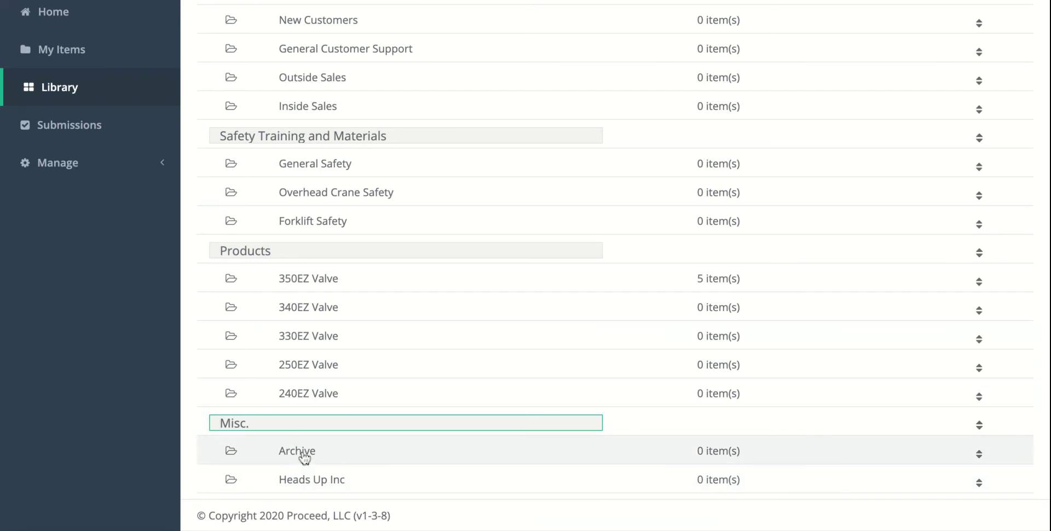
{"action": "scroll", "coordinate": [304, 457], "scroll_direction": "up", "scroll_amount": 3}
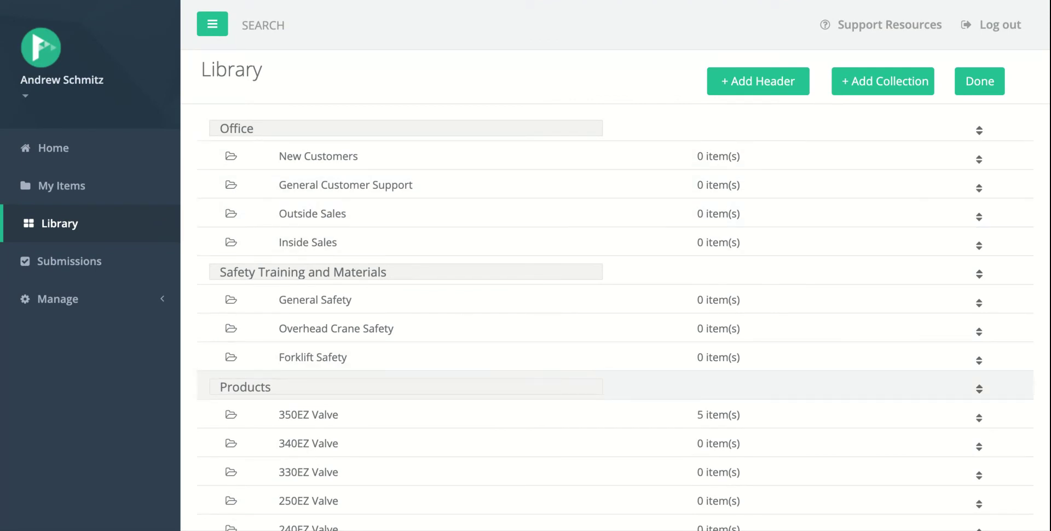
Step: Leave edit mode with Done and review the collections under their four headers
{"action": "left_click", "coordinate": [981, 90]}
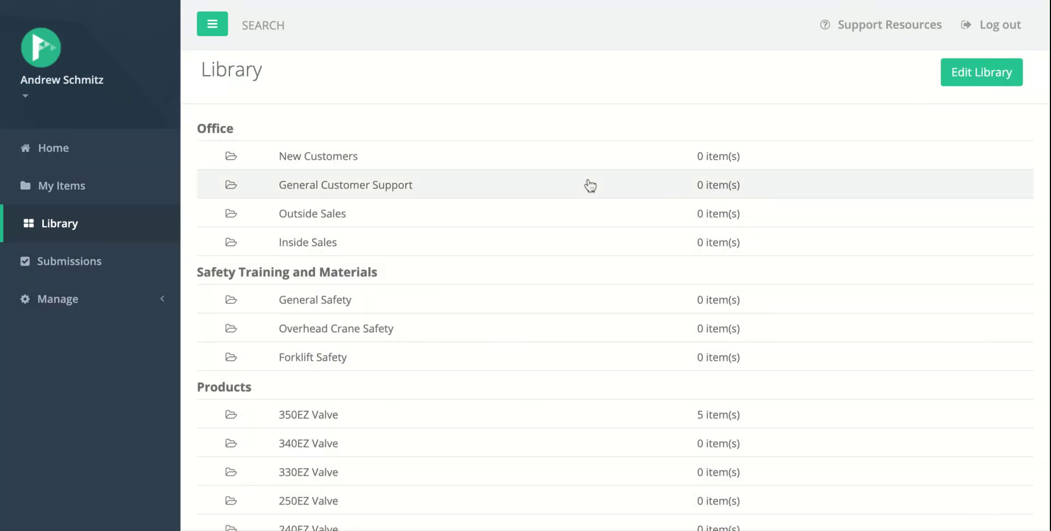
{"action": "scroll", "coordinate": [589, 186], "scroll_direction": "down", "scroll_amount": 5}
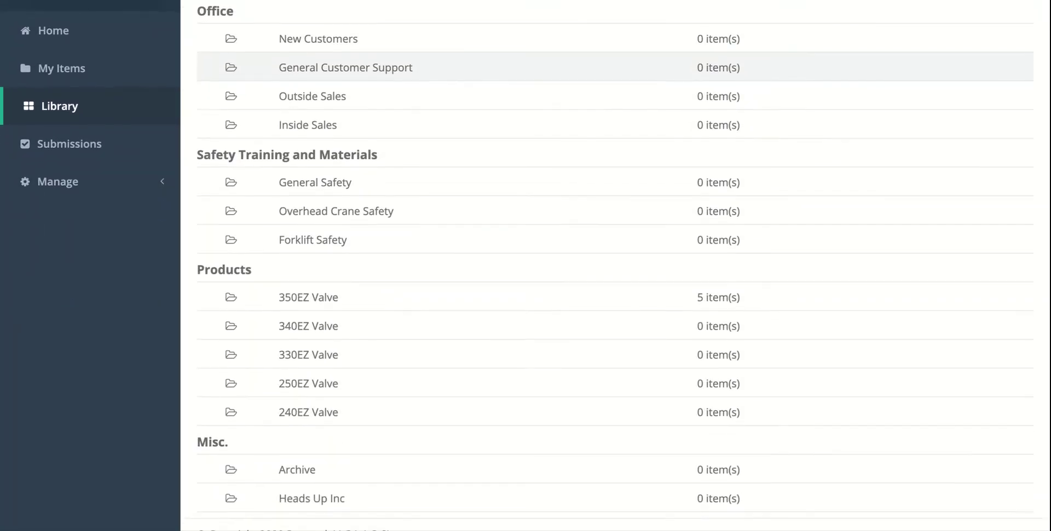
{"action": "scroll", "coordinate": [331, 59], "scroll_direction": "up", "scroll_amount": 3}
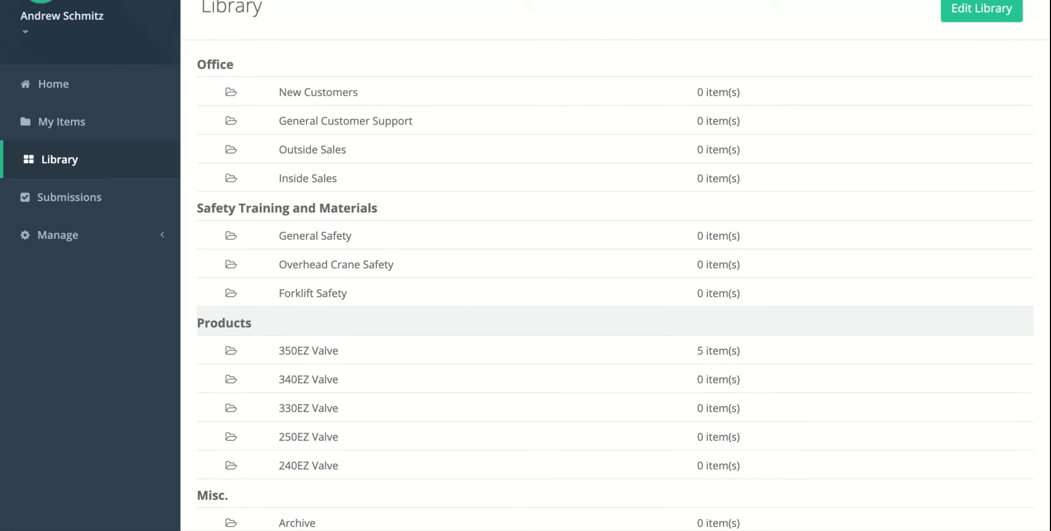
Step: Open the 350EZ Valve collection from the Library list
{"action": "left_click", "coordinate": [300, 355]}
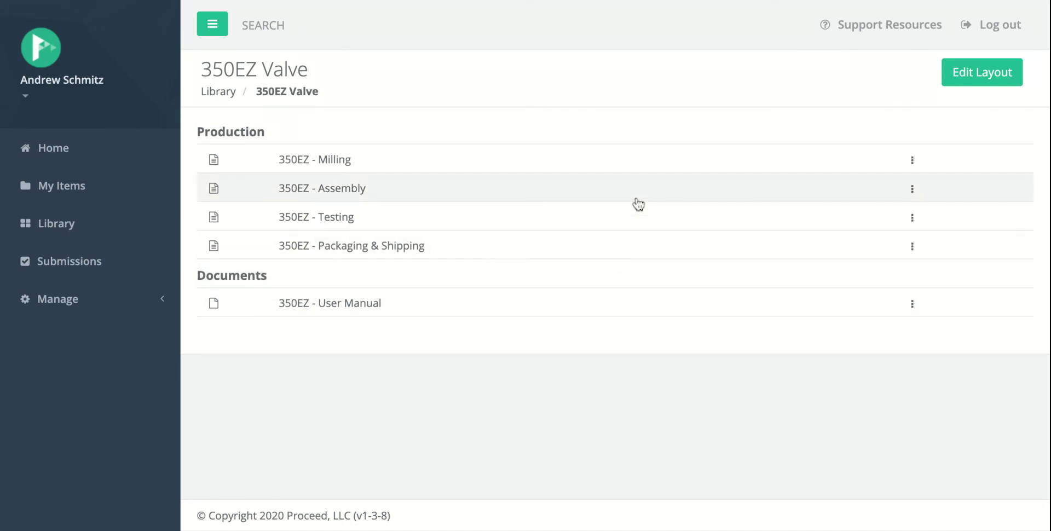
Step: Return to the Library page via the Library breadcrumb
{"action": "left_click", "coordinate": [219, 92]}
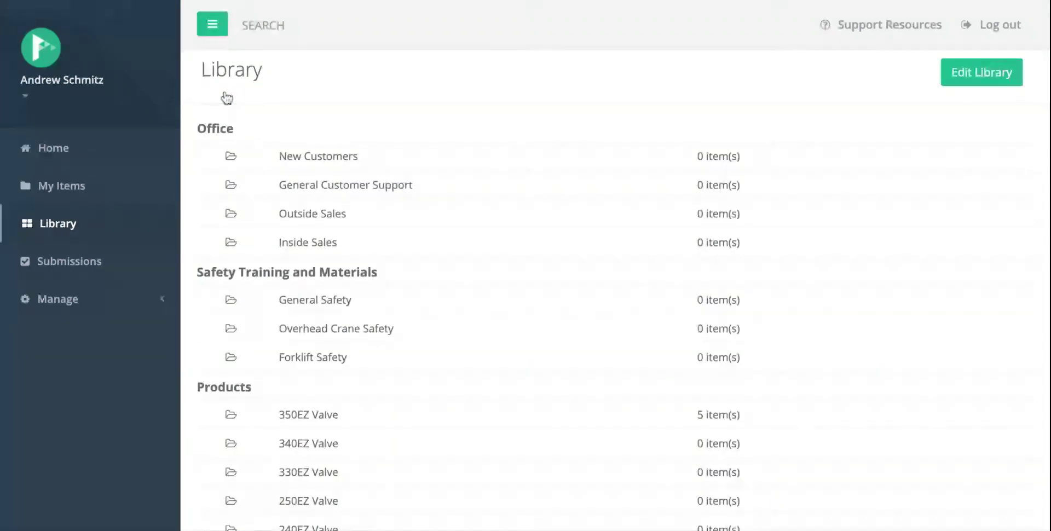